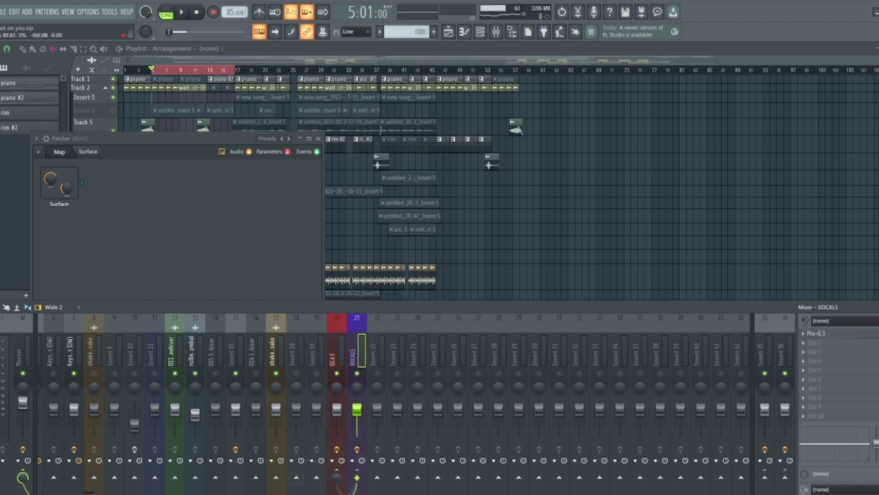
# - Sidechain the VOCALS mixer track to the BEAT track
pyautogui.rightClick(337, 474)
pyautogui.click(337, 474)
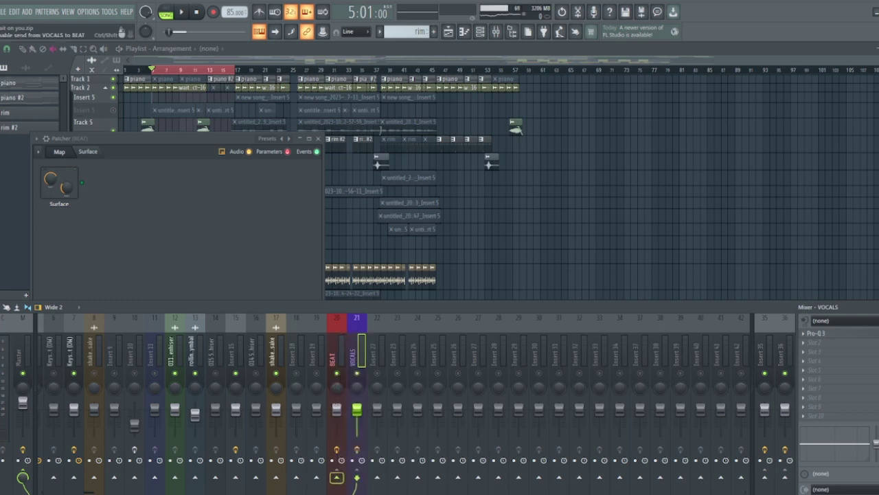
pyautogui.rightClick(336, 475)
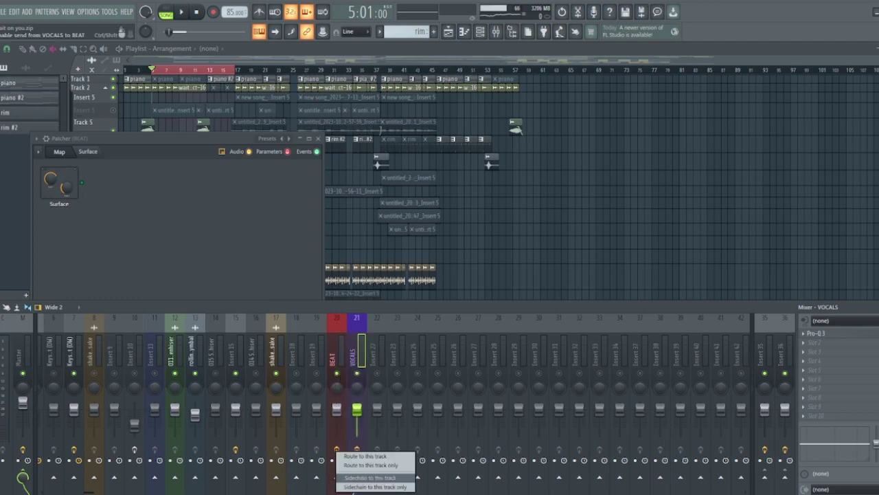
pyautogui.click(371, 477)
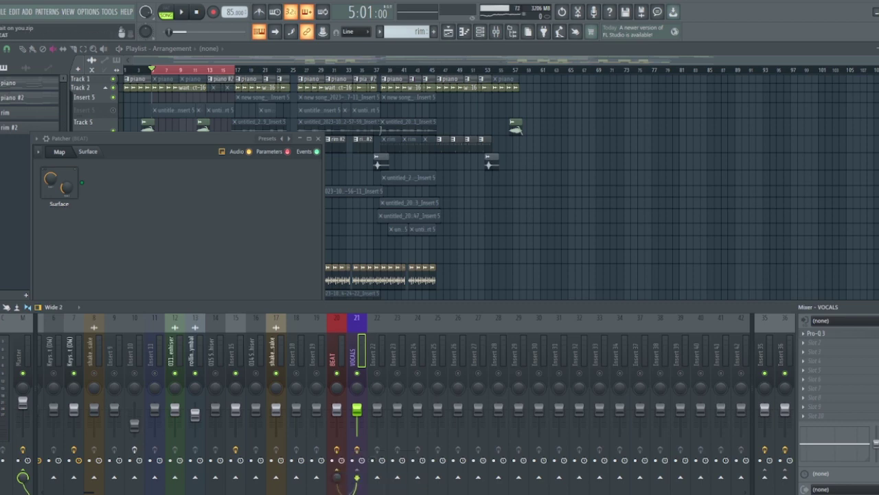
# - Select the BEAT mixer track and load the Multiband Sidechain preset into its Patcher
pyautogui.click(336, 357)
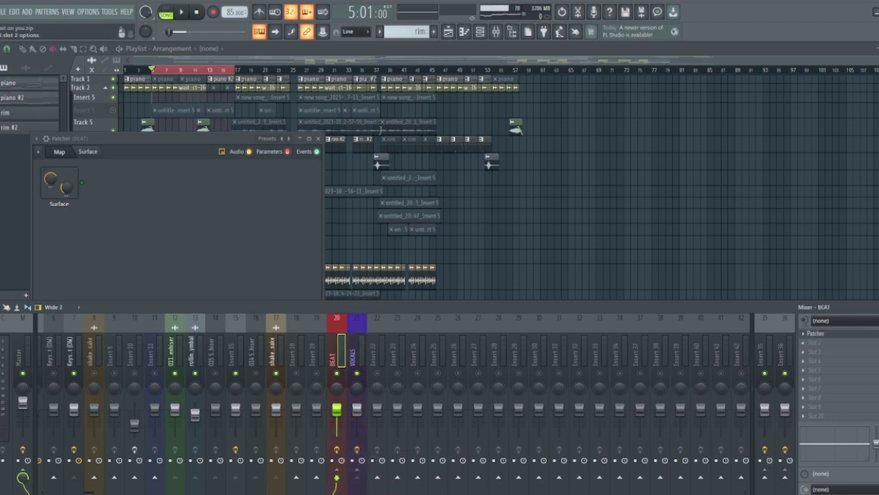
pyautogui.moveTo(202, 145); pyautogui.dragTo(441, 144)
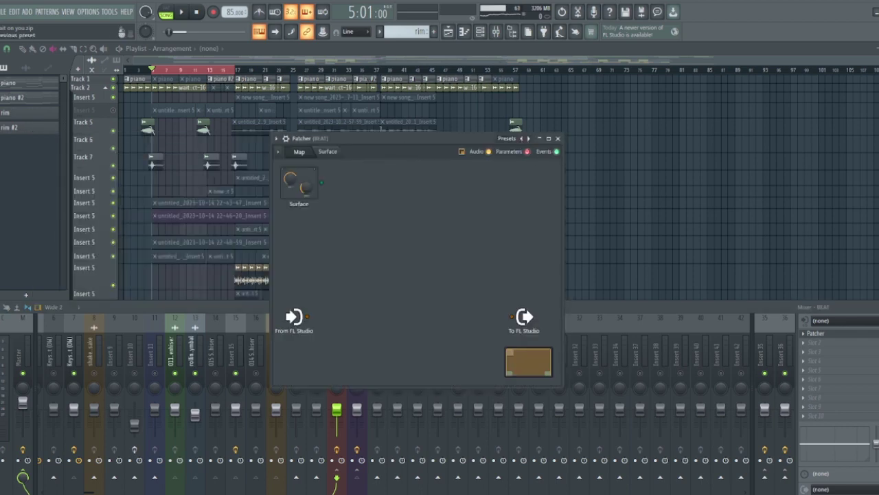
pyautogui.click(521, 138)
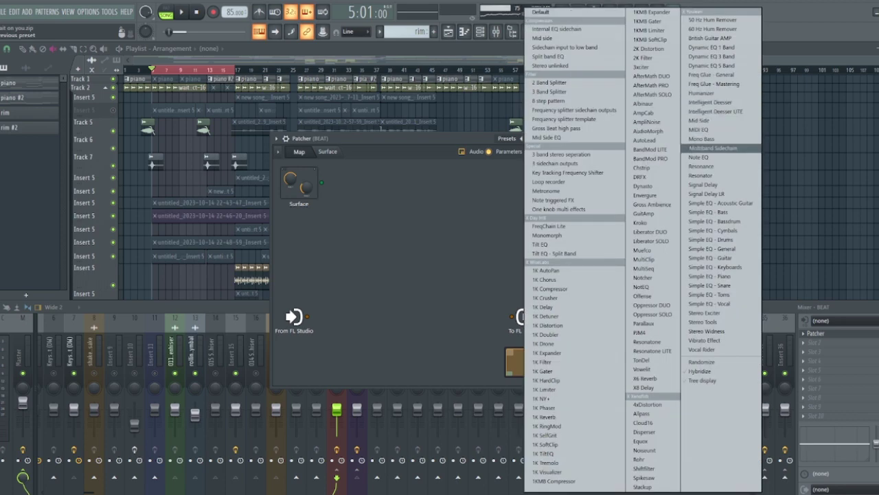
pyautogui.click(713, 148)
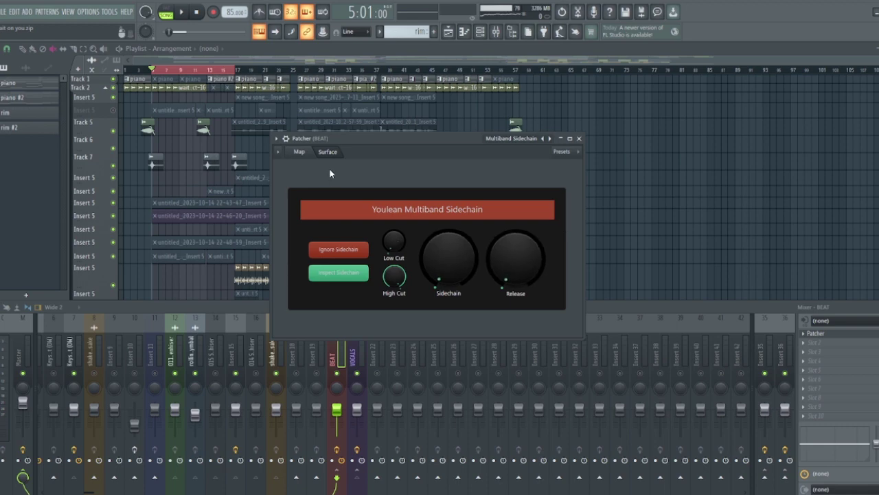
# - In the Patcher map, activate the VOCALS audio output on From FL Studio and wire it to the Connect Sidechain Here module
pyautogui.click(298, 151)
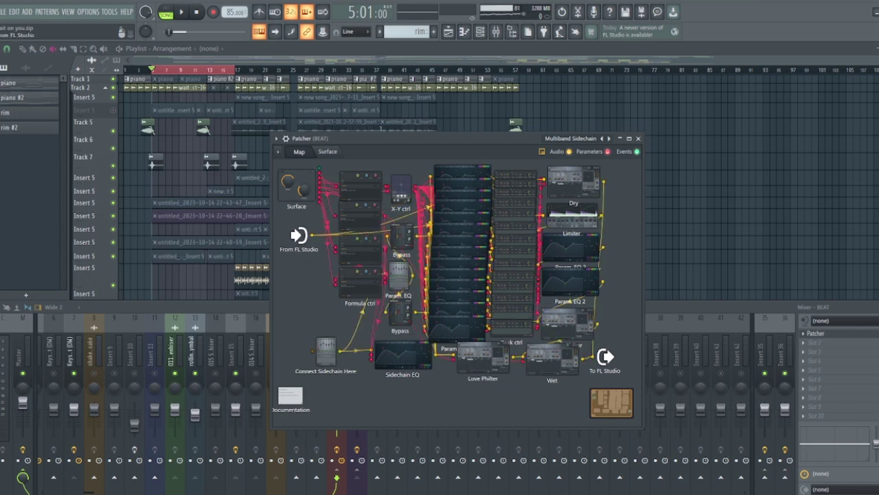
pyautogui.rightClick(301, 241)
pyautogui.moveTo(330, 254)
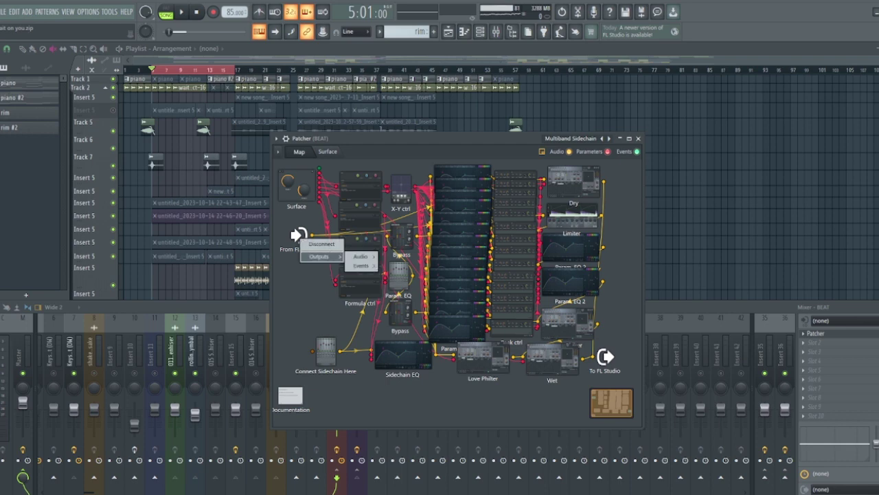
pyautogui.moveTo(360, 256)
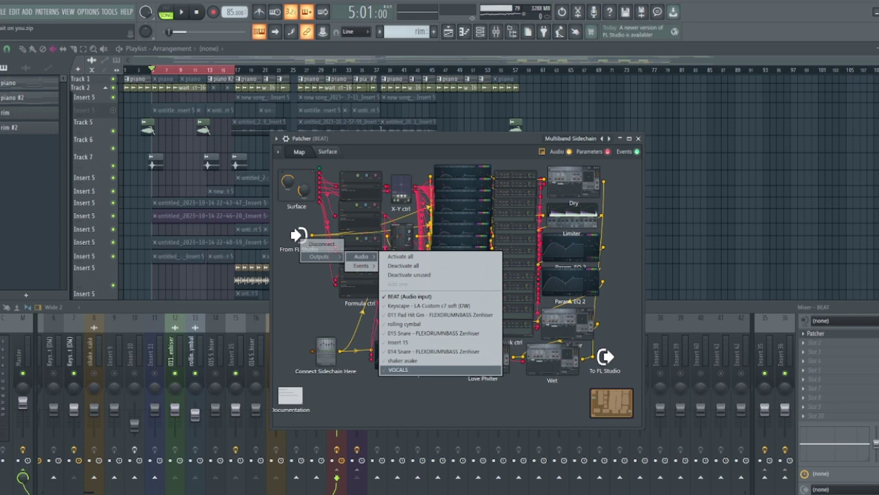
pyautogui.click(399, 369)
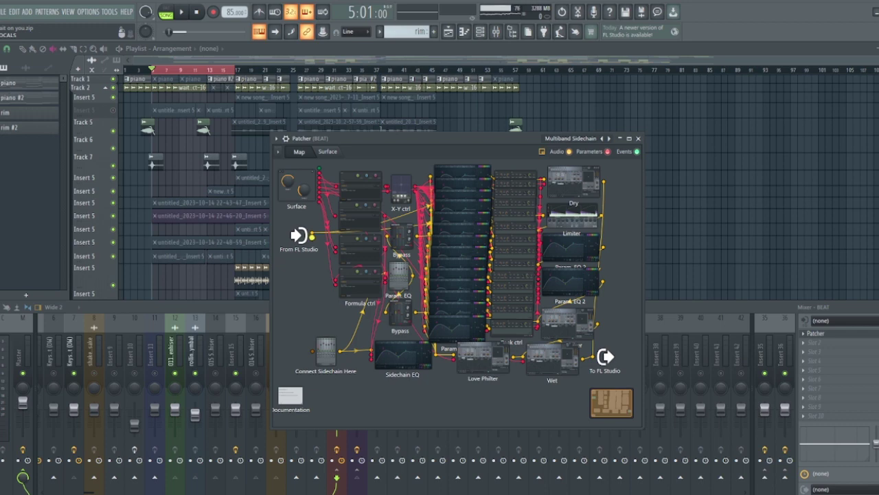
pyautogui.moveTo(312, 236); pyautogui.dragTo(313, 351)
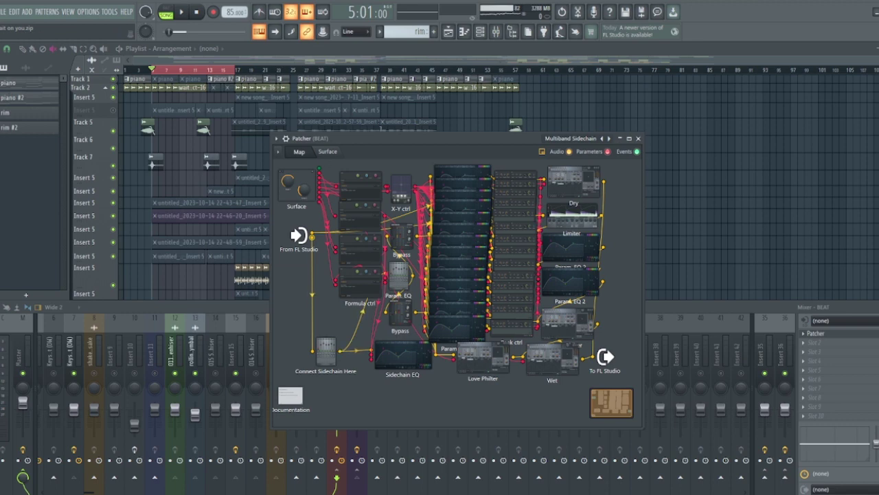
# - Raise the Sidechain amount to about a third, and open a Param. EQ 2 module from the map beside the Patcher window
pyautogui.click(328, 151)
pyautogui.moveTo(449, 260); pyautogui.dragTo(448, 241)
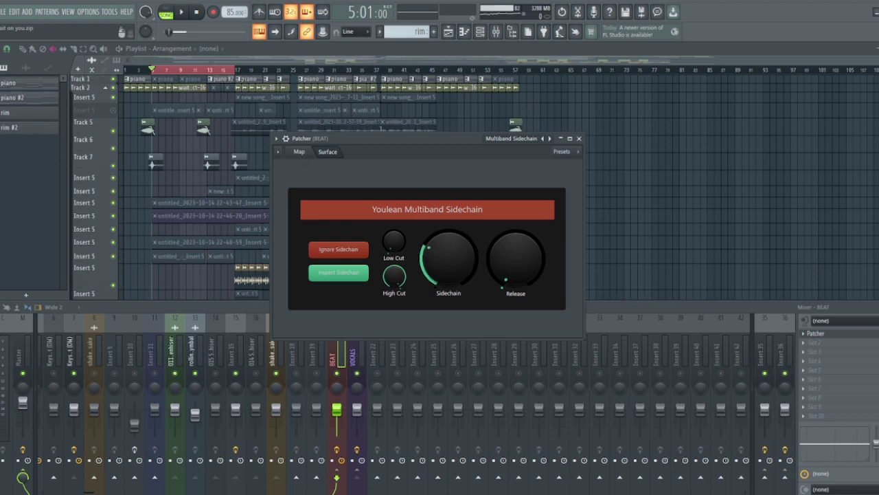
pyautogui.click(299, 151)
pyautogui.click(573, 278)
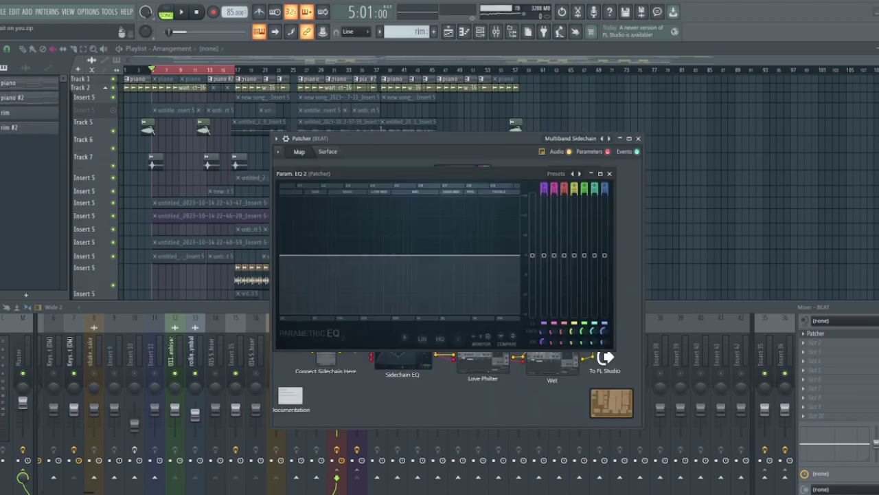
pyautogui.moveTo(388, 173); pyautogui.dragTo(664, 110)
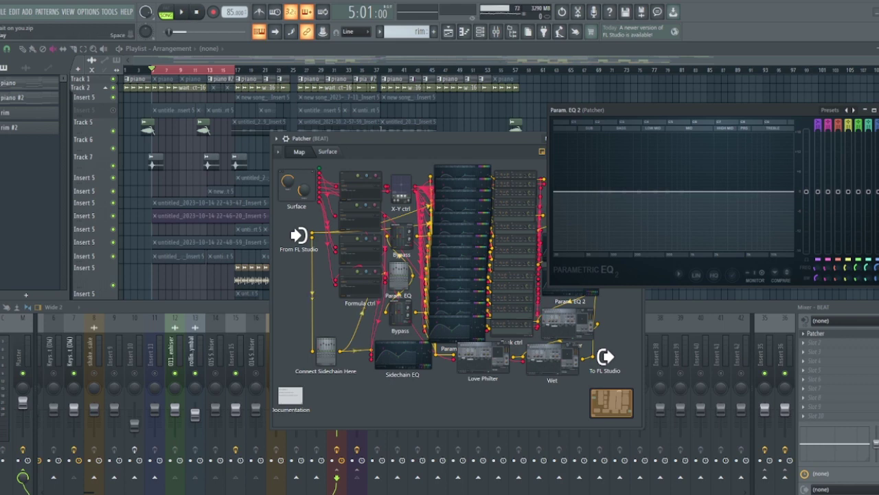
# - Play the song section with the Sidechain amount raised nearly to maximum, checking the effect on the Param. EQ 2 curve
pyautogui.click(181, 12)
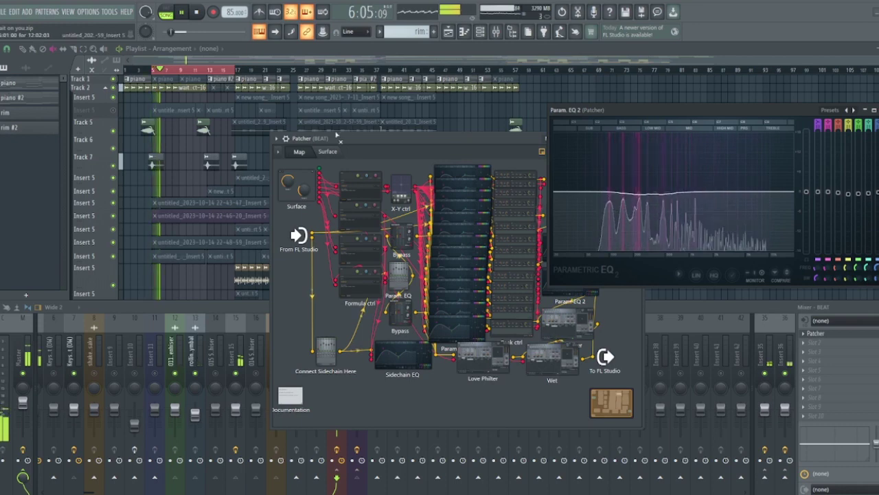
pyautogui.click(329, 153)
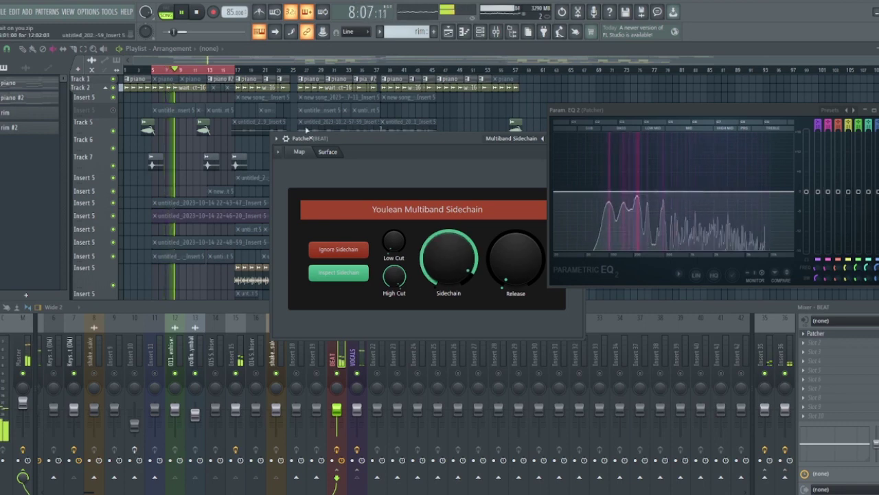
pyautogui.press('space')
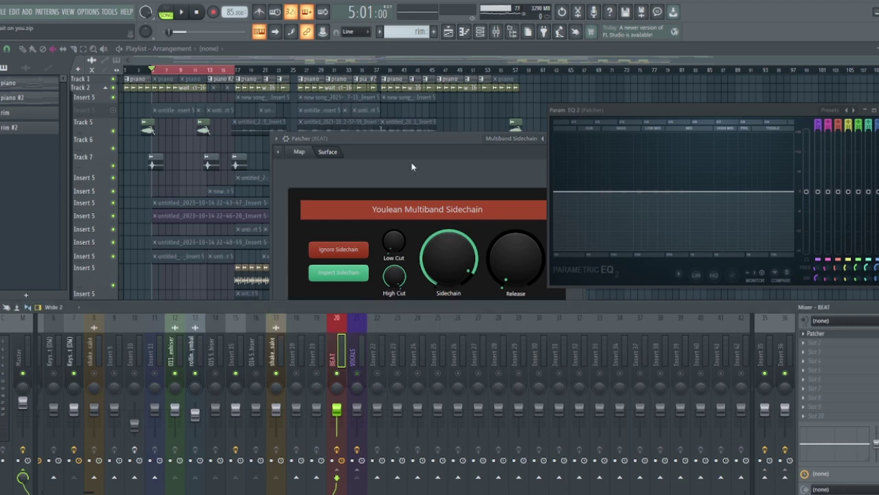
pyautogui.press('space')
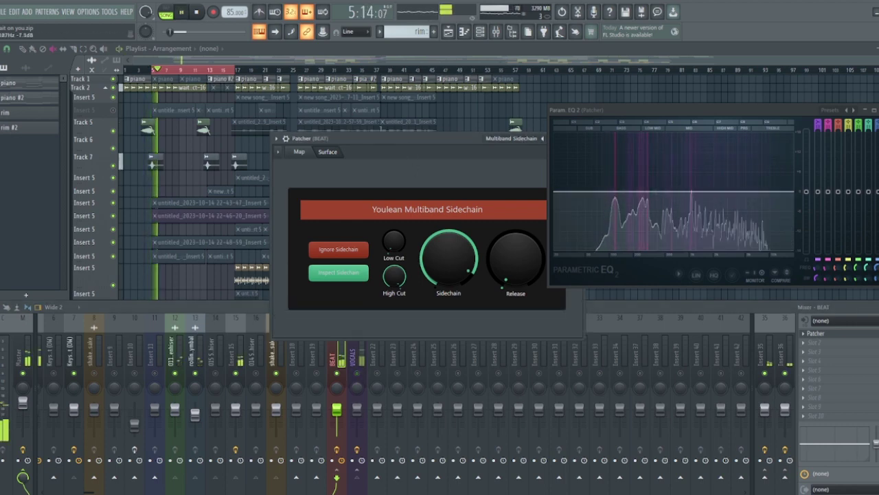
pyautogui.press('space')
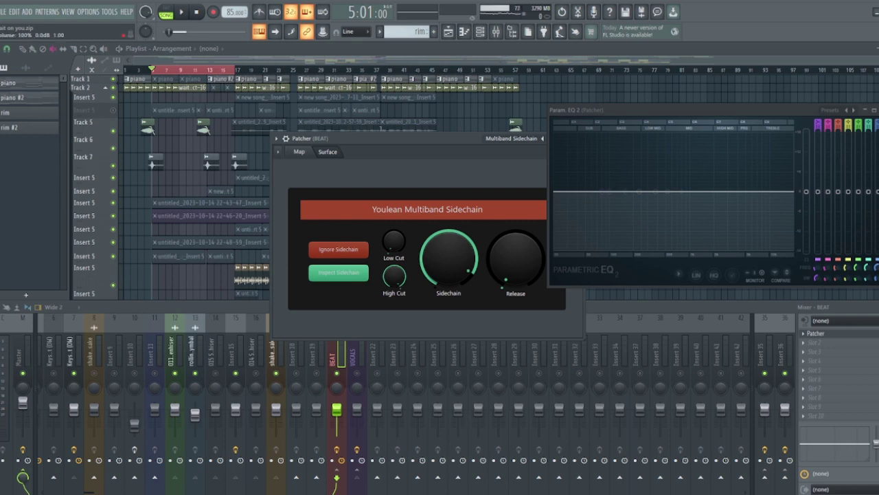
# - Play the song section again while lowering the Sidechain amount to about half, and stop playback
pyautogui.click(362, 378)
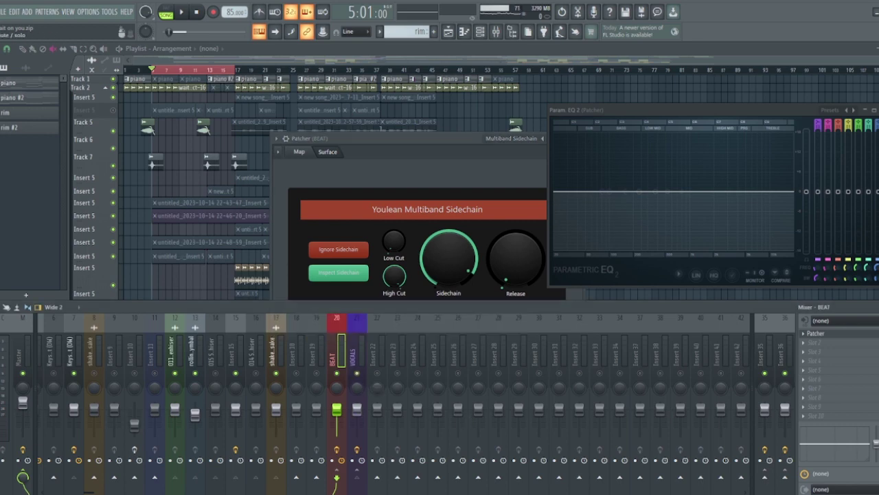
pyautogui.click(411, 186)
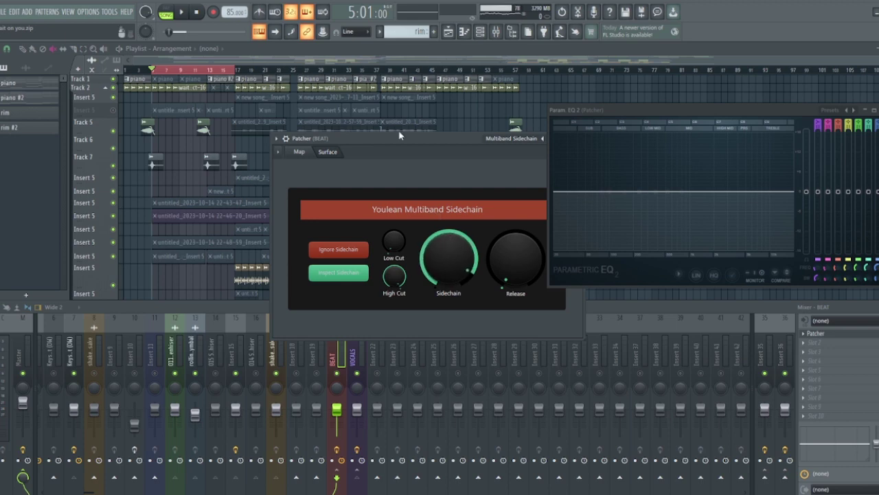
pyautogui.press('space')
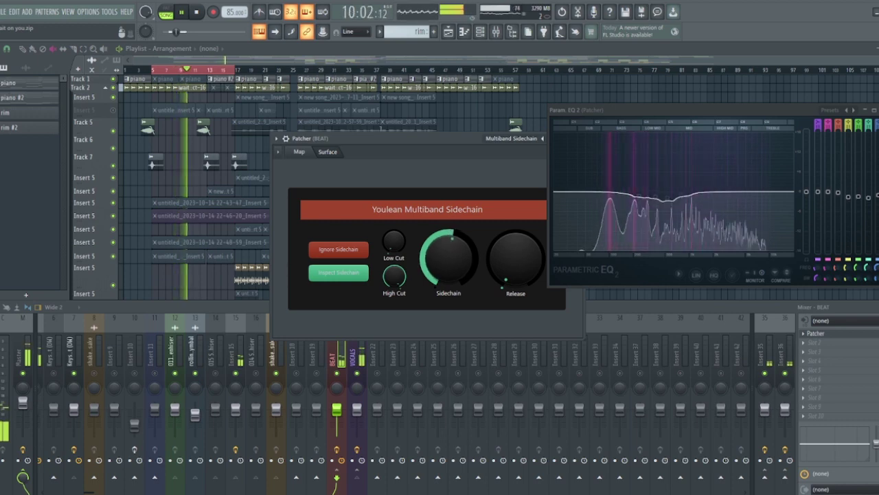
pyautogui.press('space')
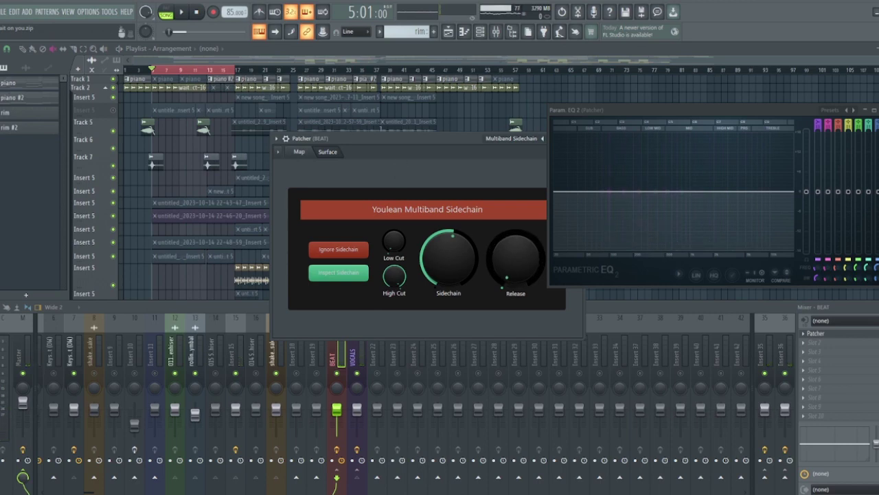
# - Try the Release nearly at maximum, then audition the section with minimum Release and full Sidechain amount
pyautogui.moveTo(516, 257); pyautogui.dragTo(516, 206)
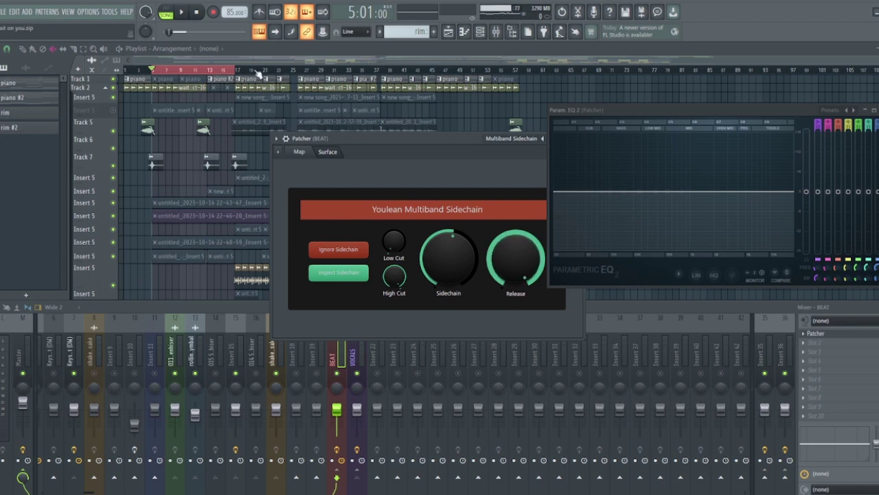
pyautogui.press('space')
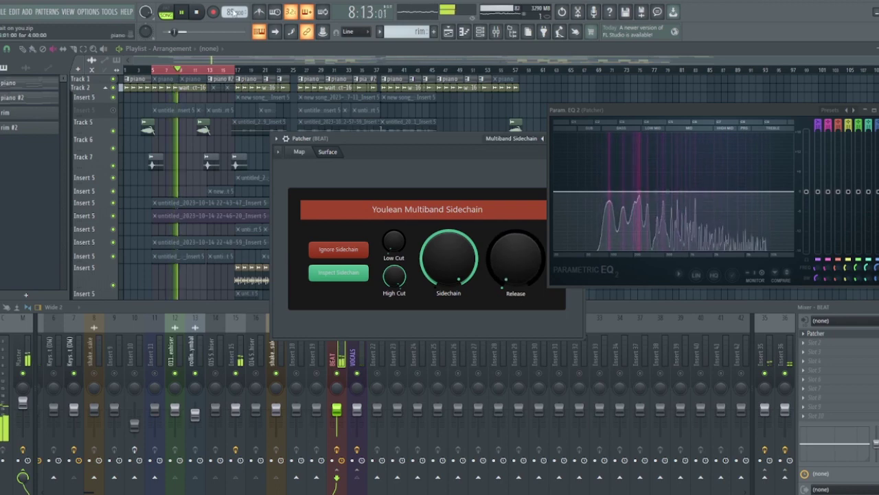
pyautogui.press('space')
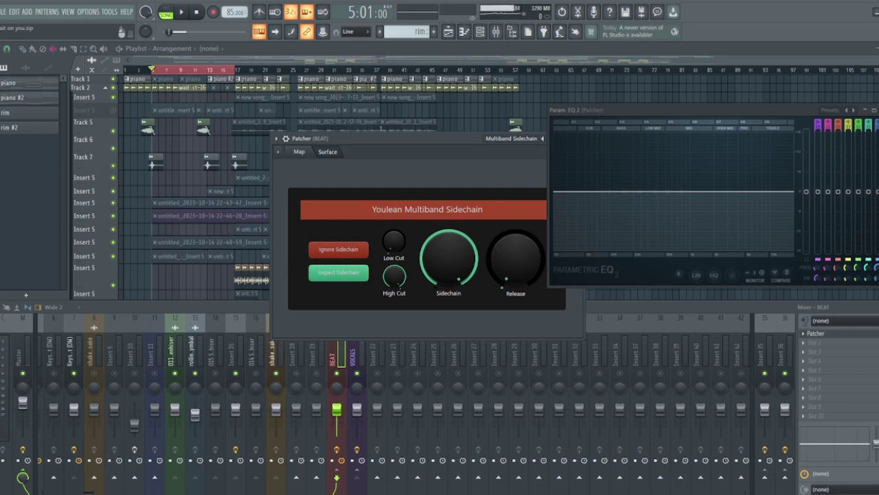
# - Lower the Sidechain amount to about a third, and open the lower Param. EQ 2 module from the map beside the Patcher window
pyautogui.moveTo(461, 155); pyautogui.dragTo(401, 157)
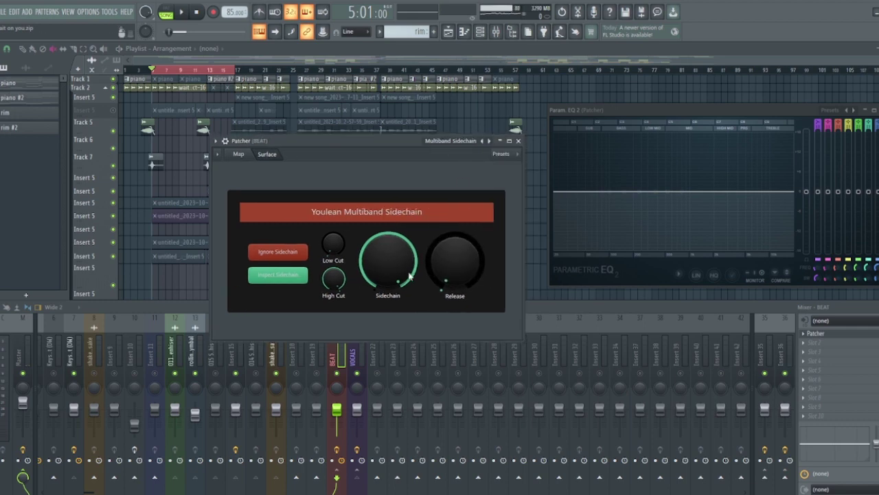
pyautogui.moveTo(410, 276); pyautogui.dragTo(410, 294)
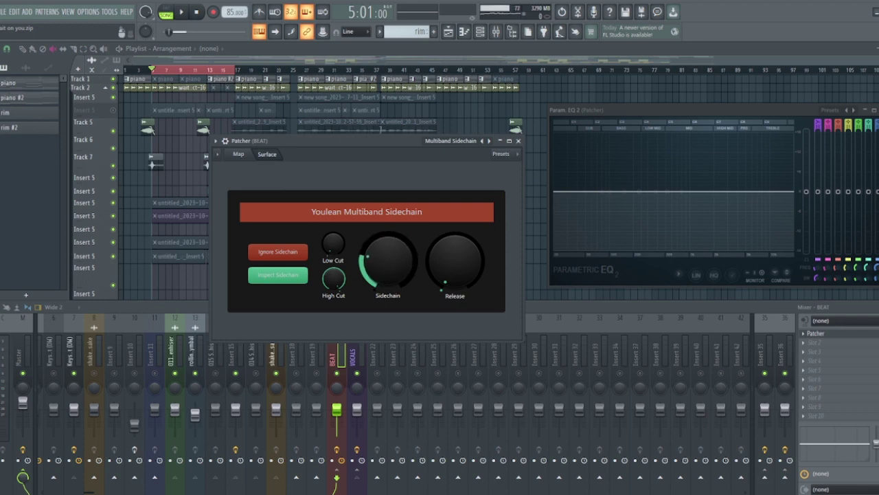
pyautogui.click(238, 154)
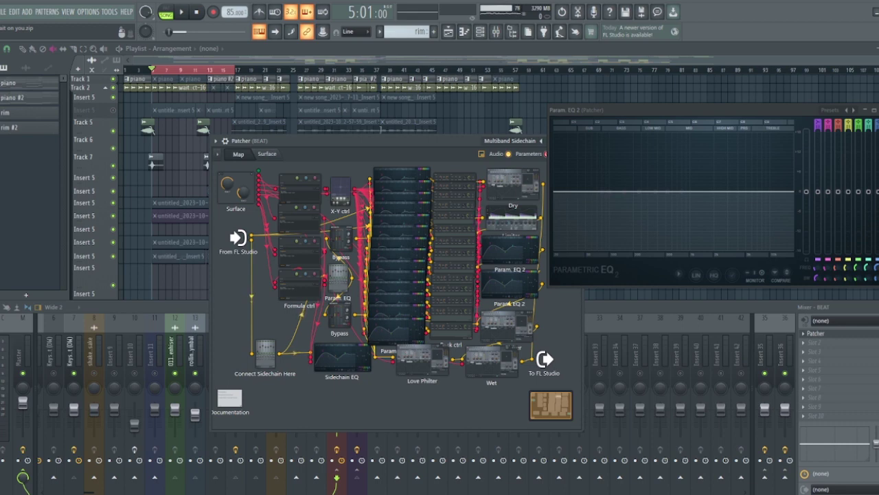
pyautogui.moveTo(687, 110); pyautogui.dragTo(695, 82)
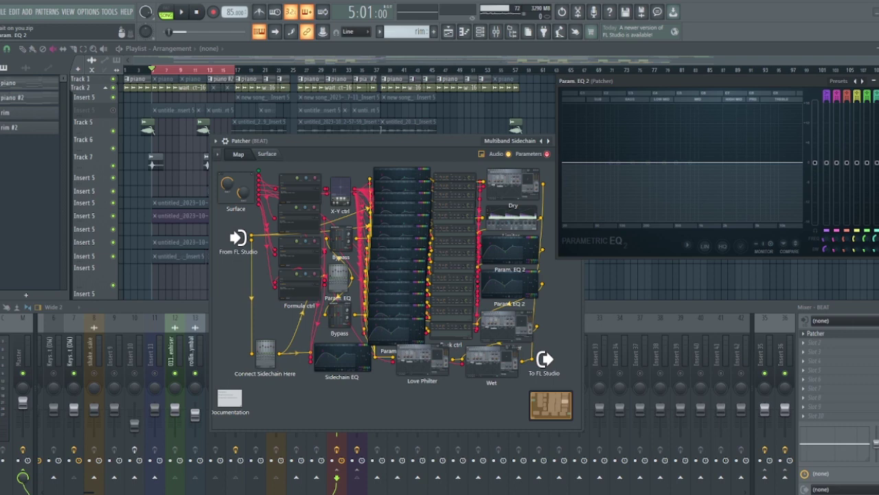
pyautogui.click(510, 285)
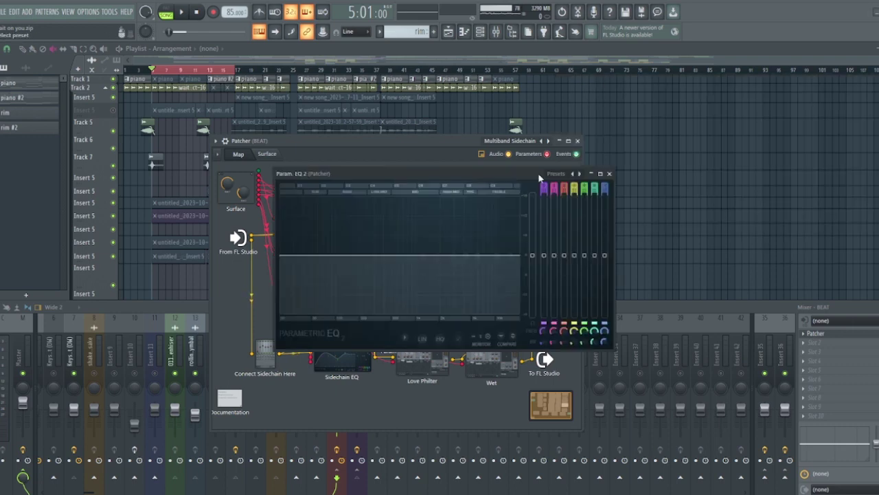
pyautogui.moveTo(344, 234); pyautogui.dragTo(618, 177)
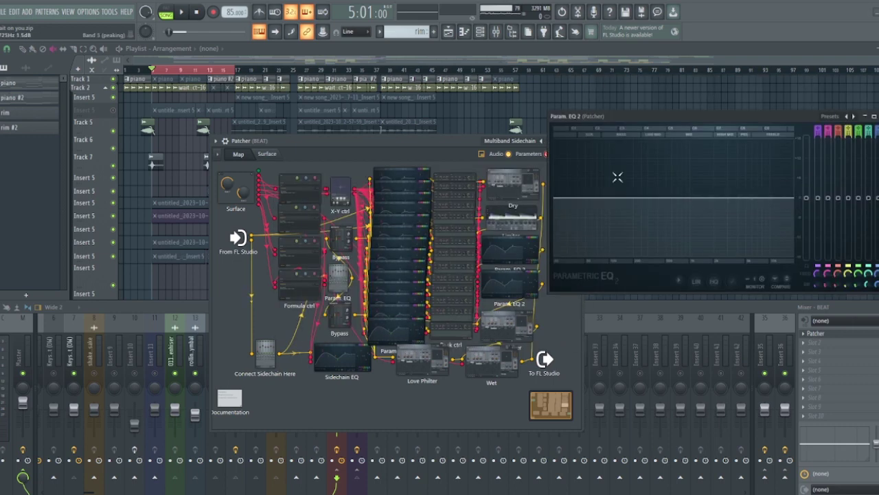
# - Raise the Sidechain amount in stages to about 60% while auditioning the song section against the Param. EQ 2 curve
pyautogui.click(181, 12)
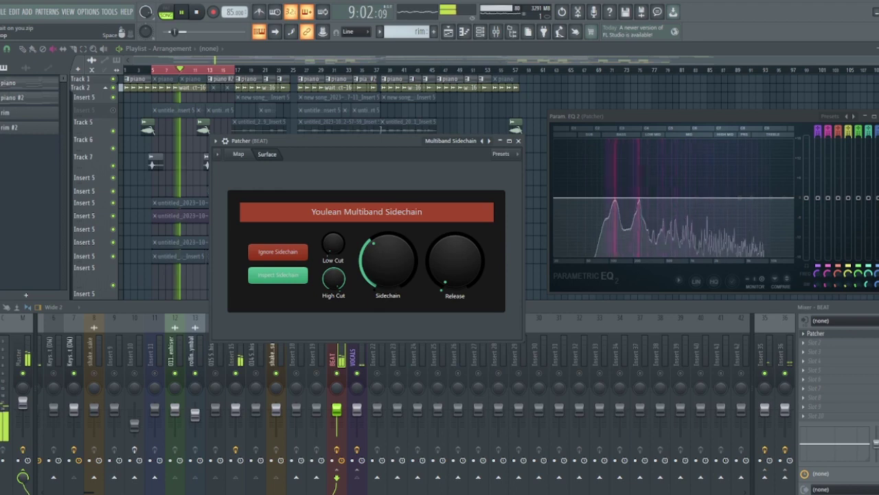
pyautogui.press('space')
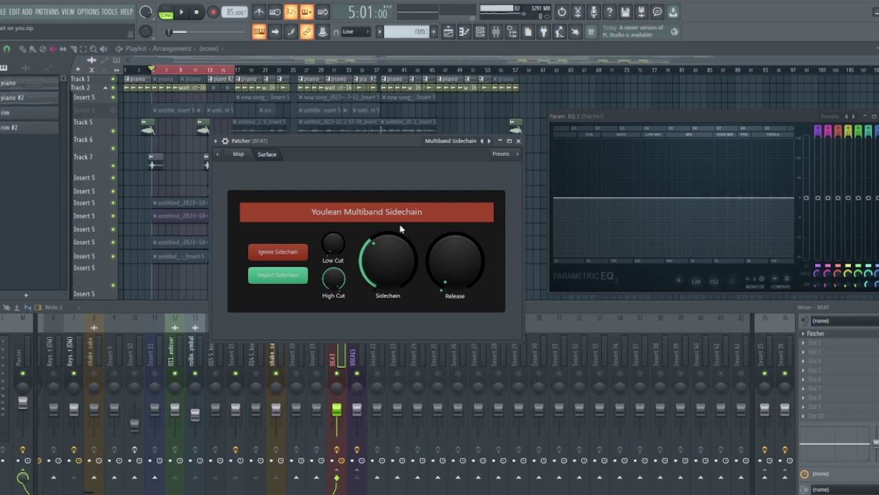
pyautogui.moveTo(401, 228); pyautogui.dragTo(400, 208)
pyautogui.press('space')
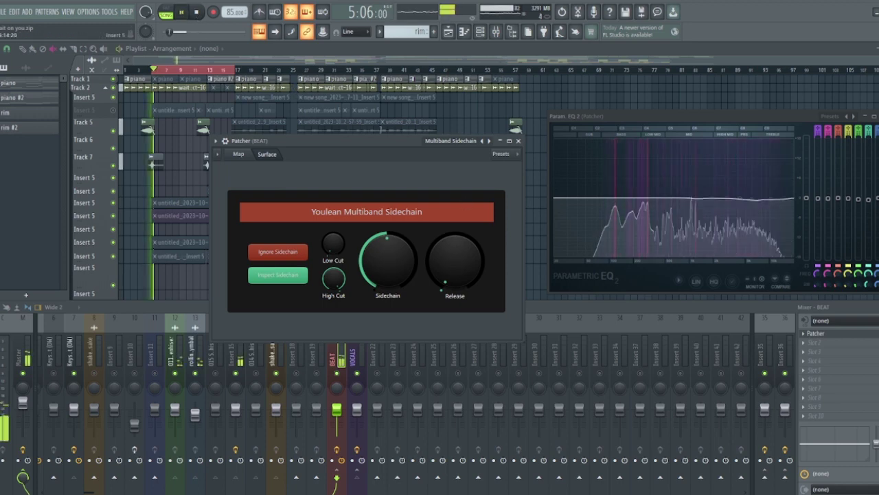
pyautogui.moveTo(388, 256); pyautogui.dragTo(388, 236)
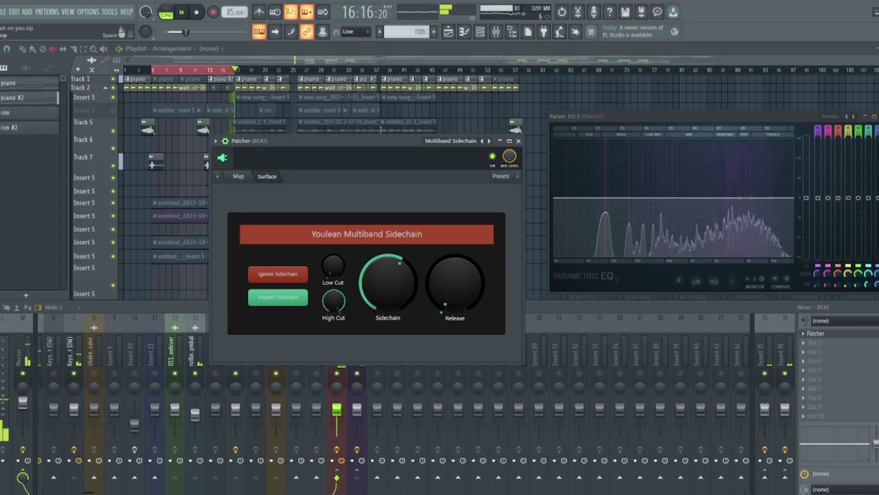
pyautogui.press('space')
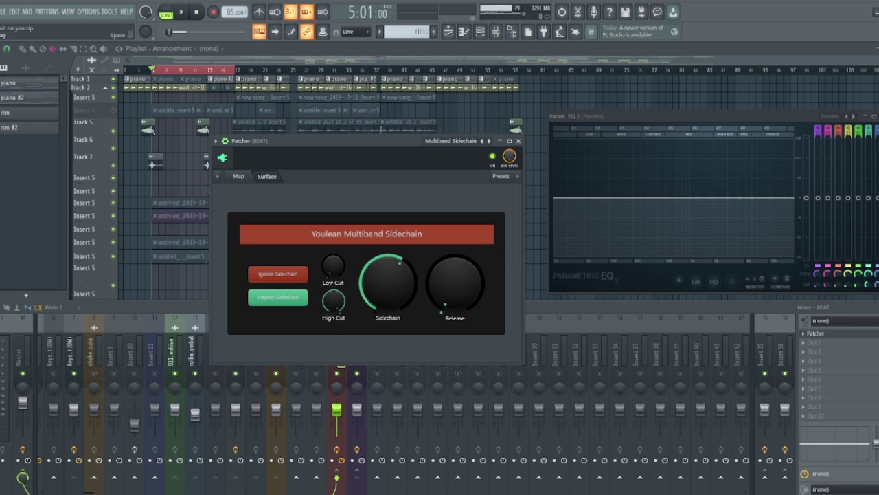
pyautogui.press('space')
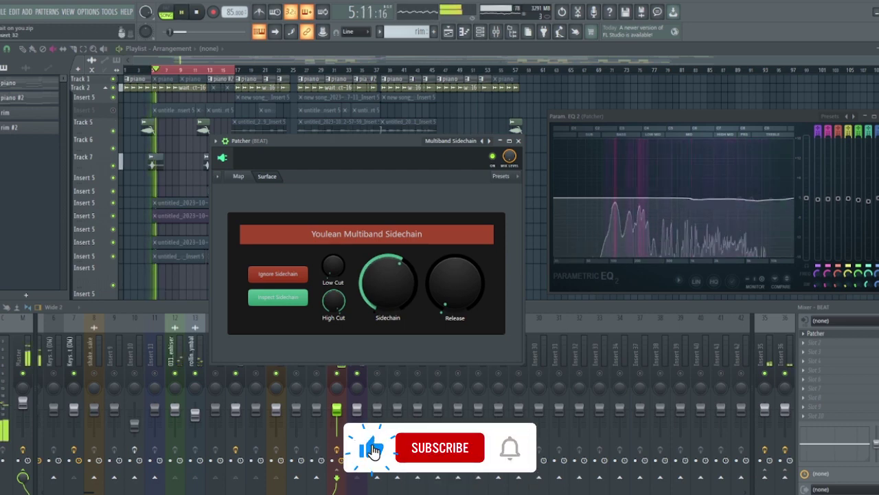